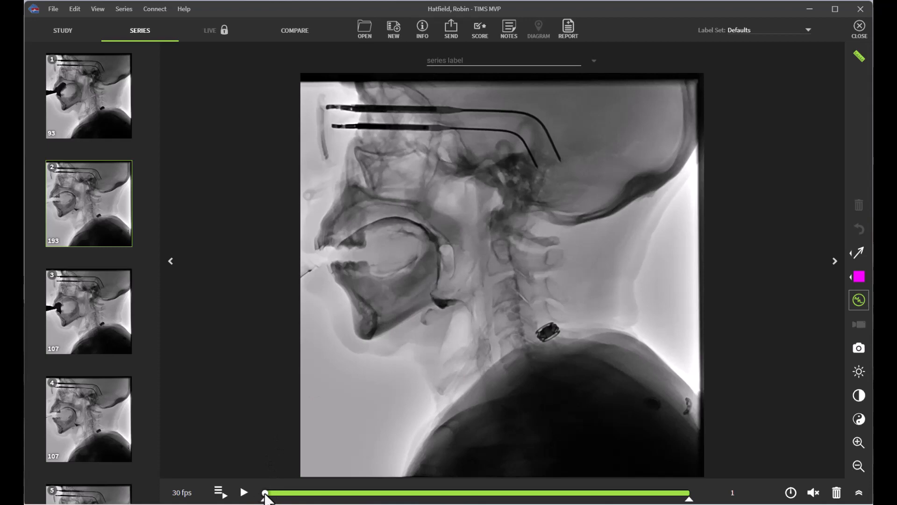
On the last frame of series 2 (frame 193), draw a magenta arrow from in front of the jaw to the roof of the mouth and name it Residue.
{"action": "left_click_drag", "start_coordinate": [265, 495], "coordinate": [705, 498]}
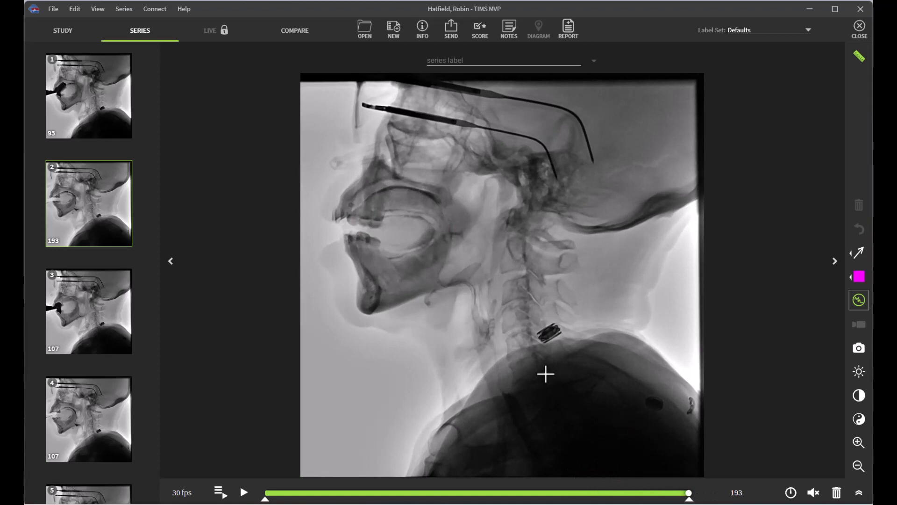
{"action": "left_click", "coordinate": [859, 276]}
{"action": "left_click", "coordinate": [836, 297]}
{"action": "left_click", "coordinate": [867, 256]}
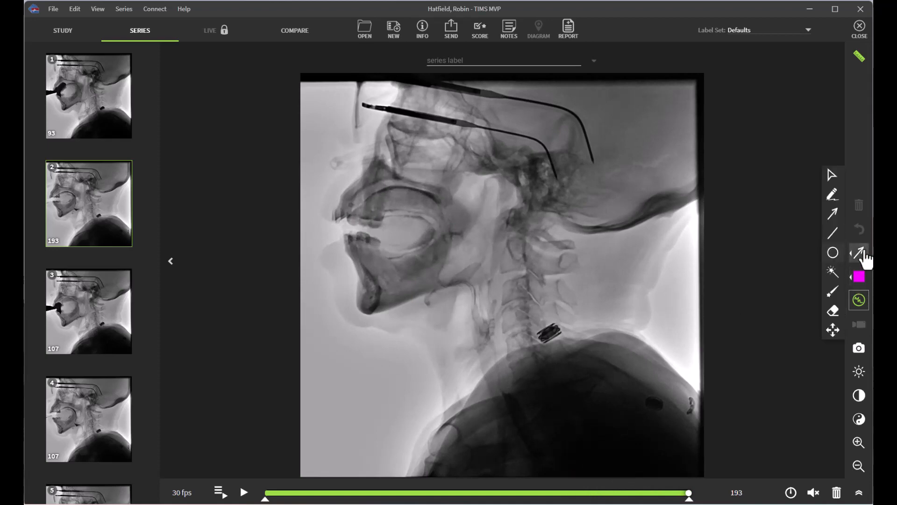
{"action": "left_click", "coordinate": [840, 223]}
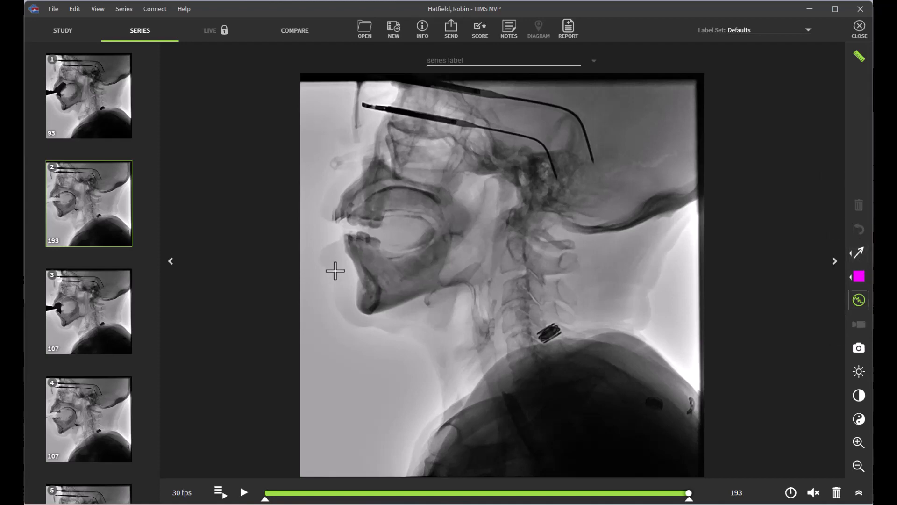
{"action": "left_click_drag", "start_coordinate": [333, 268], "coordinate": [401, 199]}
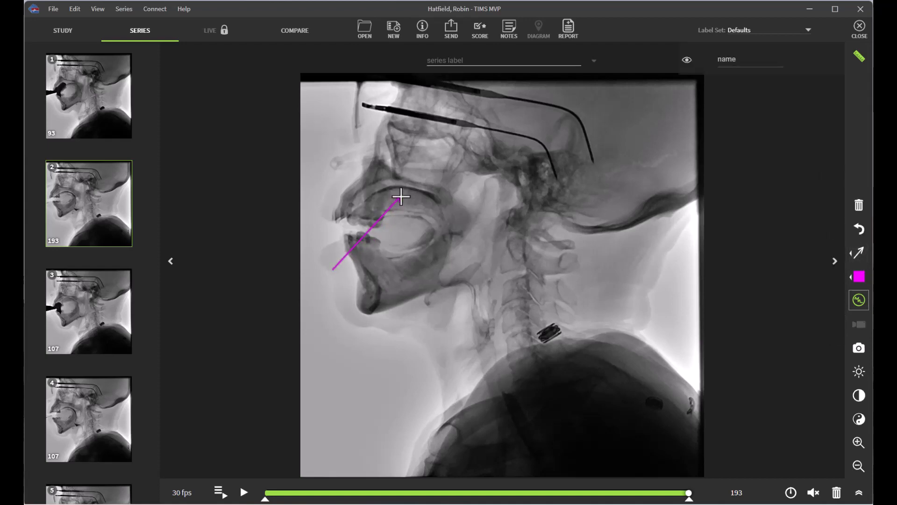
{"action": "left_click", "coordinate": [743, 59]}
{"action": "type", "text": "Residue"}
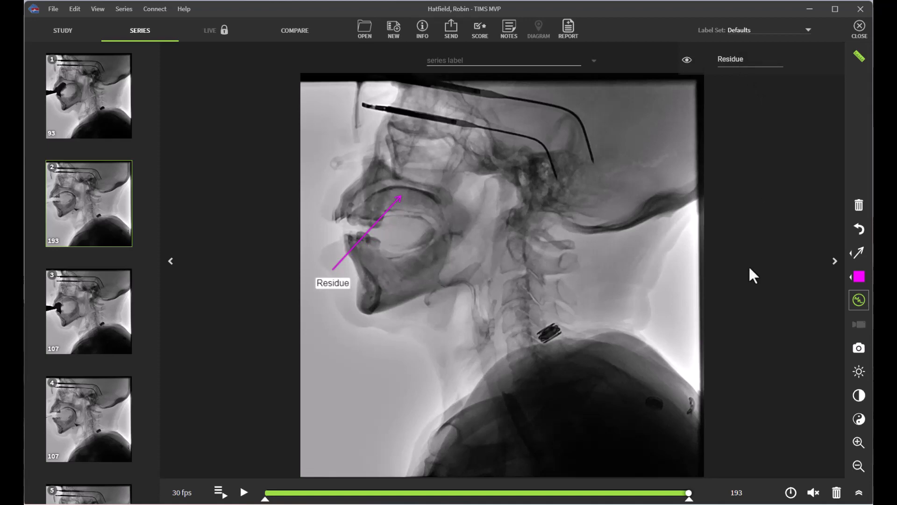
Capture a snapshot of the annotated frame labelled Residue and check it at the end of the series list.
{"action": "left_click", "coordinate": [863, 356]}
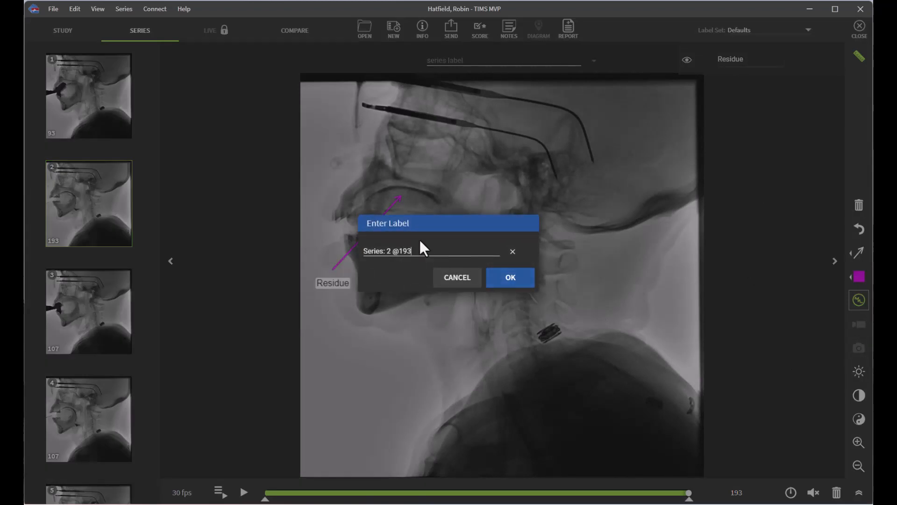
{"action": "left_click_drag", "start_coordinate": [420, 241], "coordinate": [333, 256]}
{"action": "type", "text": "Residue"}
{"action": "left_click", "coordinate": [516, 283]}
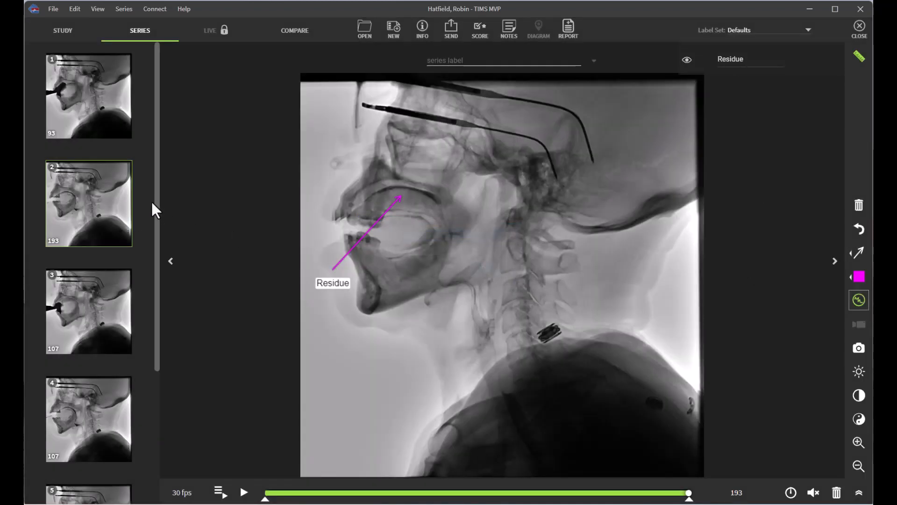
{"action": "left_click_drag", "start_coordinate": [156, 192], "coordinate": [167, 357]}
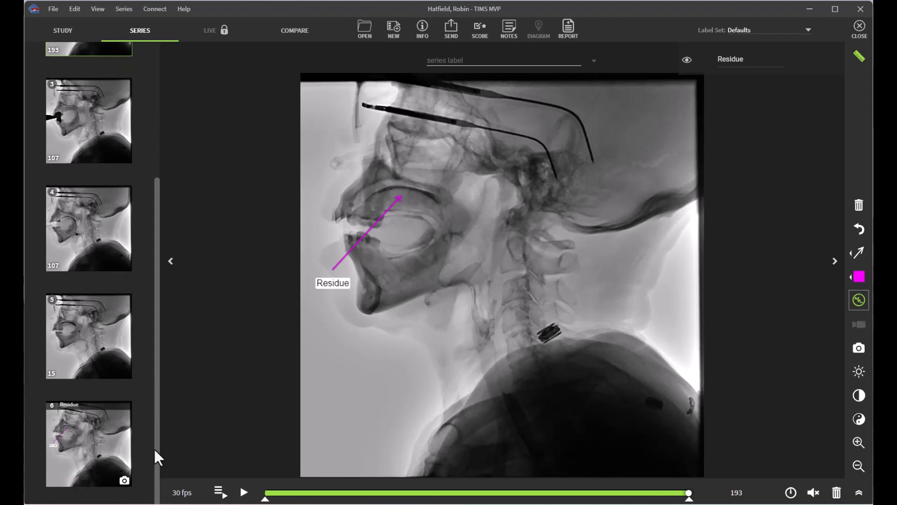
{"action": "left_click_drag", "start_coordinate": [159, 426], "coordinate": [161, 255]}
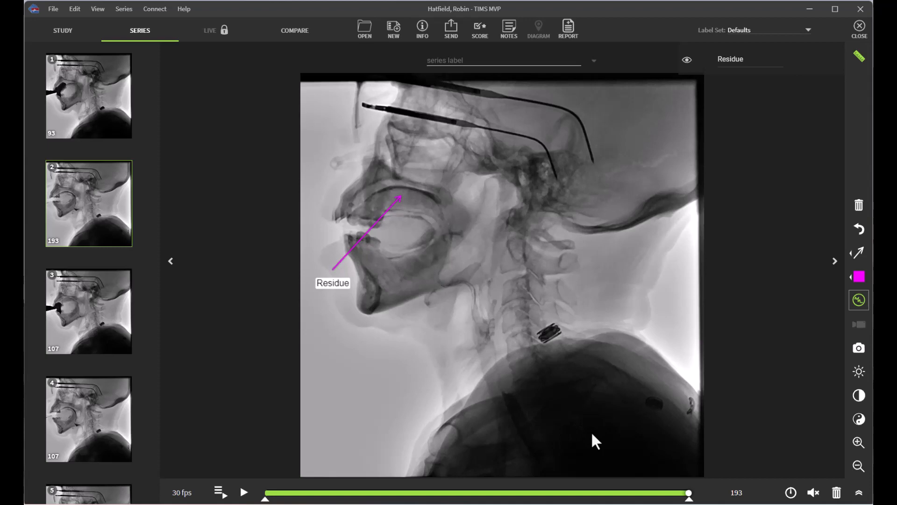
Review the study notes about the patient's throat clearing and close them.
{"action": "left_click", "coordinate": [512, 37]}
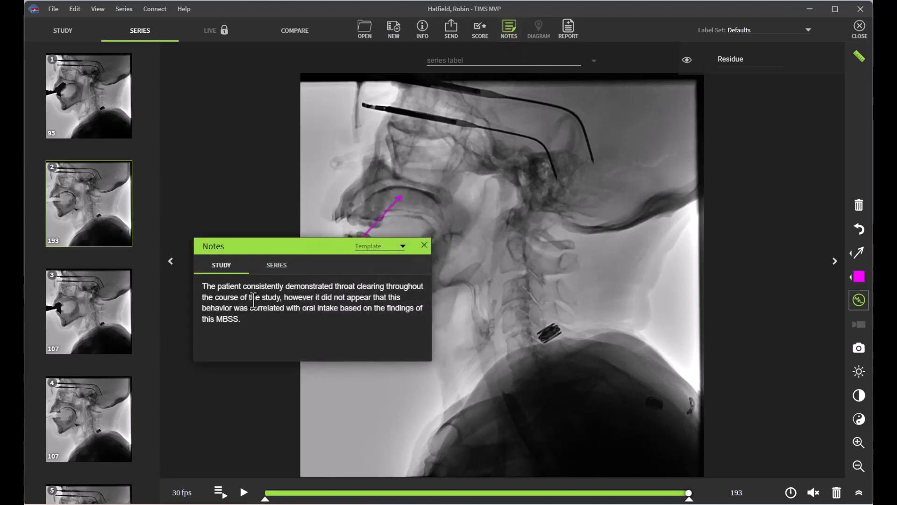
{"action": "left_click_drag", "start_coordinate": [254, 321], "coordinate": [195, 285]}
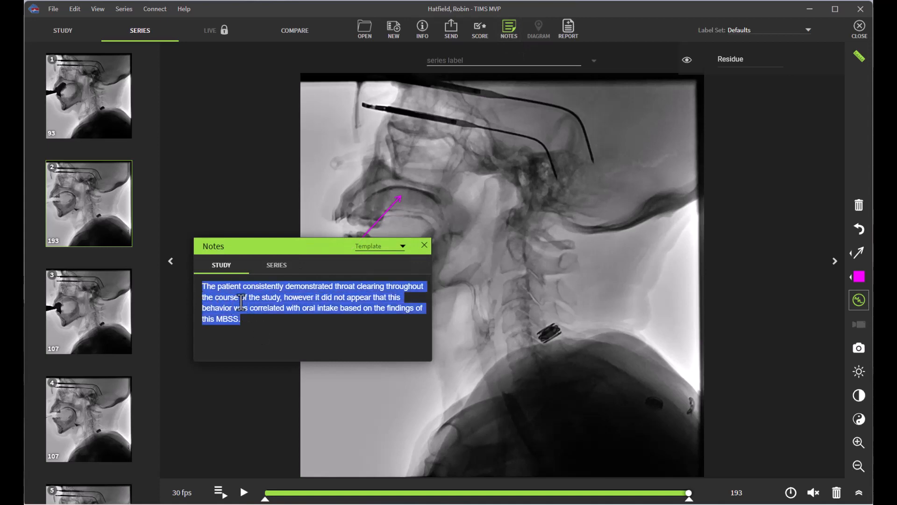
{"action": "left_click", "coordinate": [269, 324]}
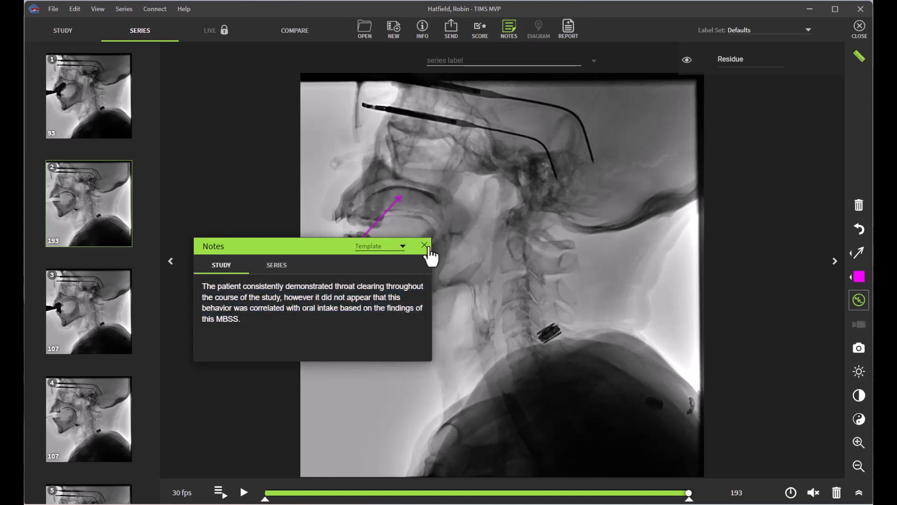
{"action": "left_click", "coordinate": [425, 245]}
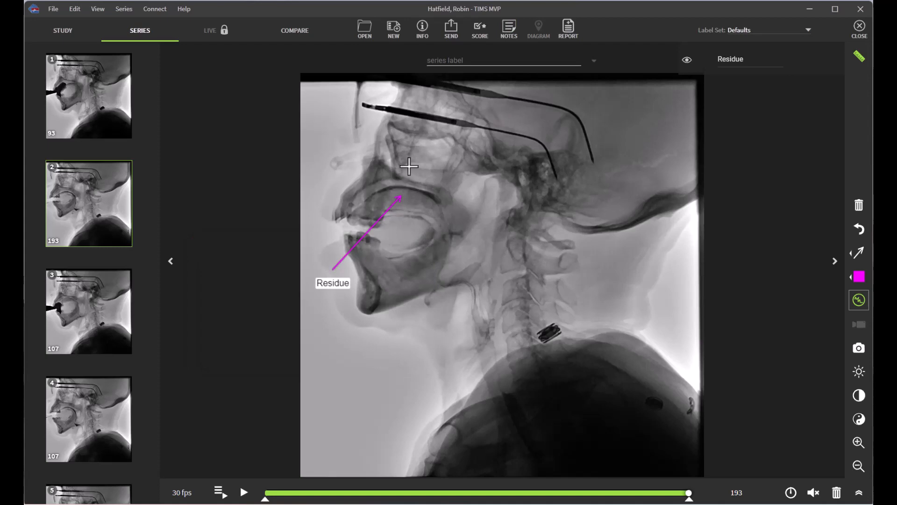
{"action": "left_click", "coordinate": [509, 29]}
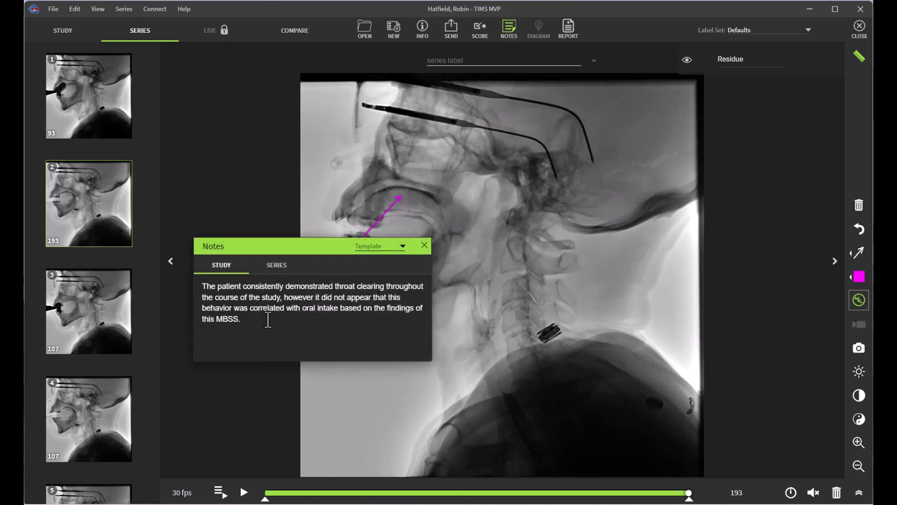
{"action": "left_click", "coordinate": [427, 246]}
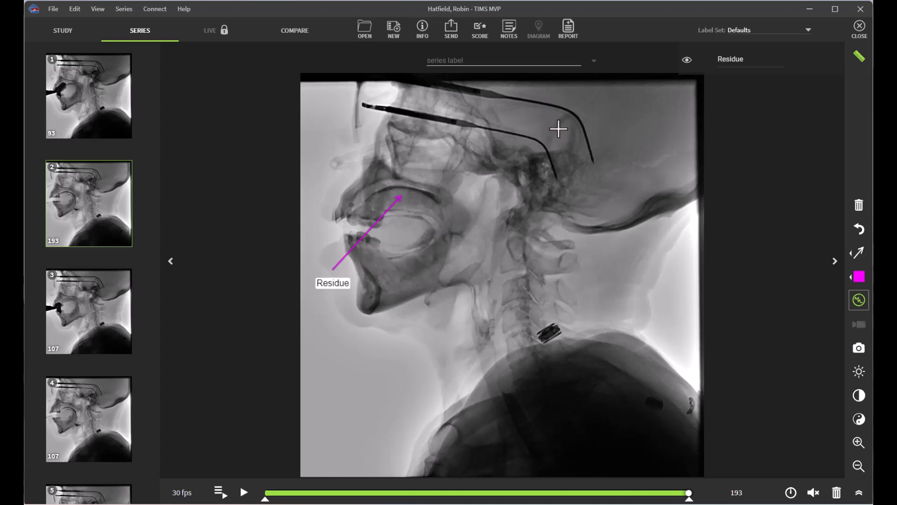
Review the available scorecards and the study's MBSImP, Results and FOIS scores.
{"action": "left_click", "coordinate": [479, 37]}
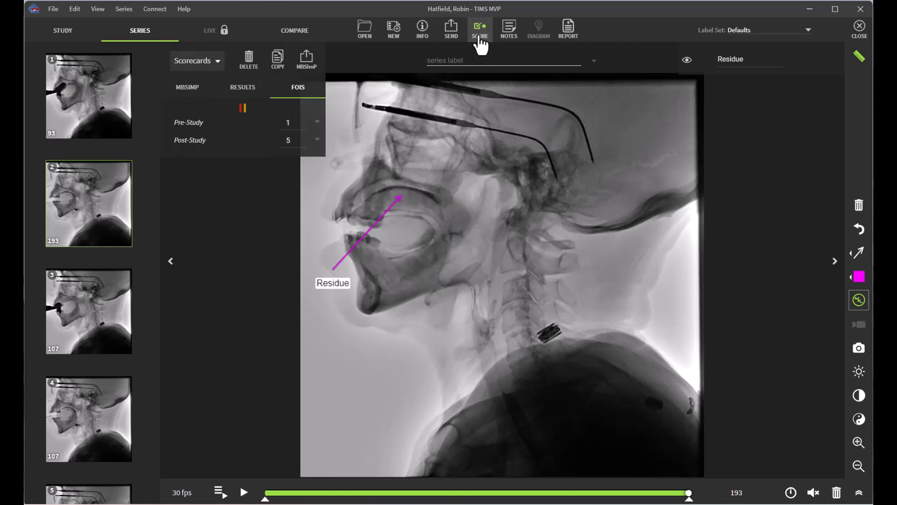
{"action": "left_click", "coordinate": [219, 62]}
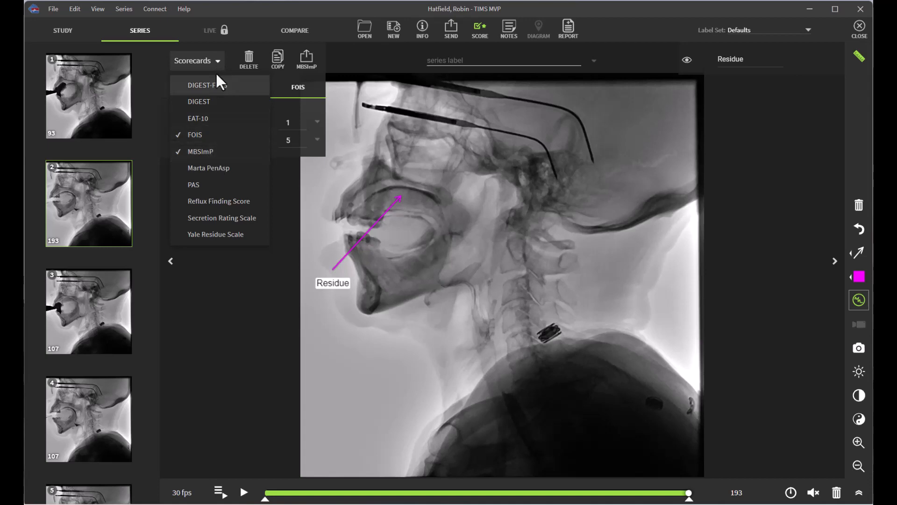
{"action": "left_click", "coordinate": [215, 58]}
{"action": "left_click", "coordinate": [192, 90]}
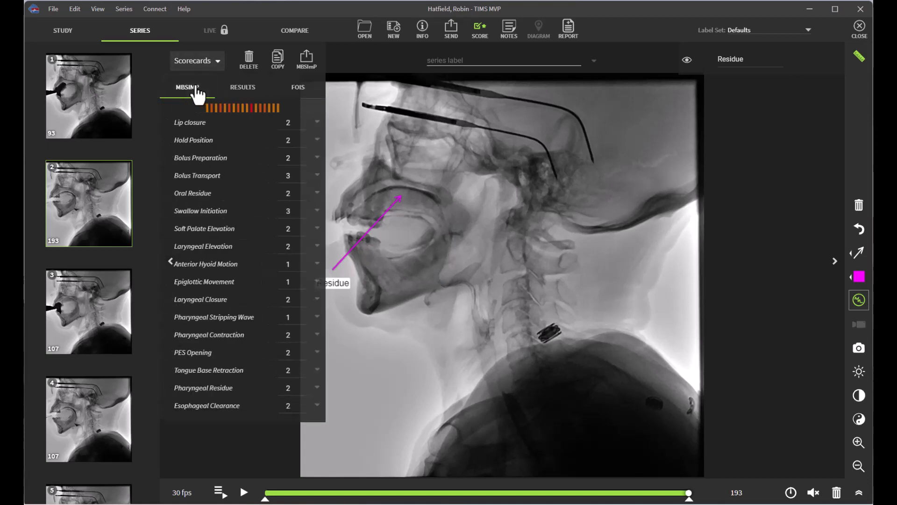
{"action": "left_click", "coordinate": [239, 99]}
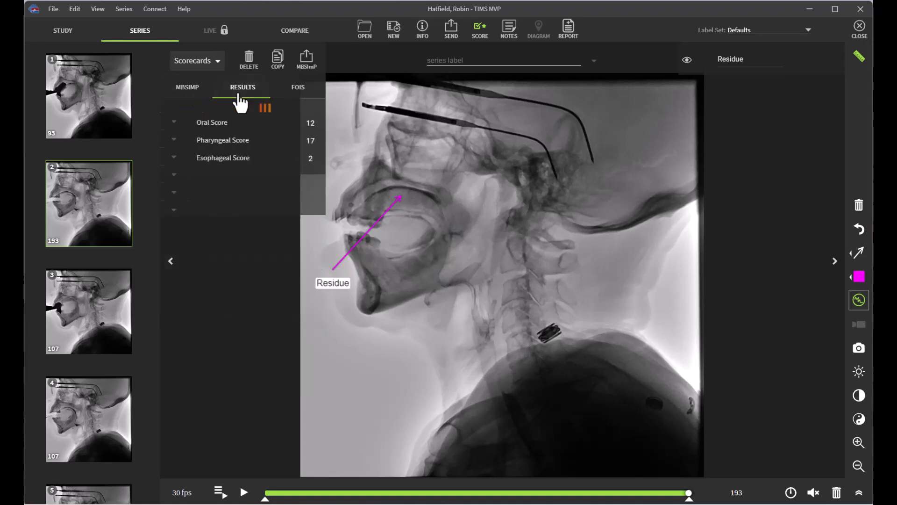
{"action": "left_click", "coordinate": [296, 93]}
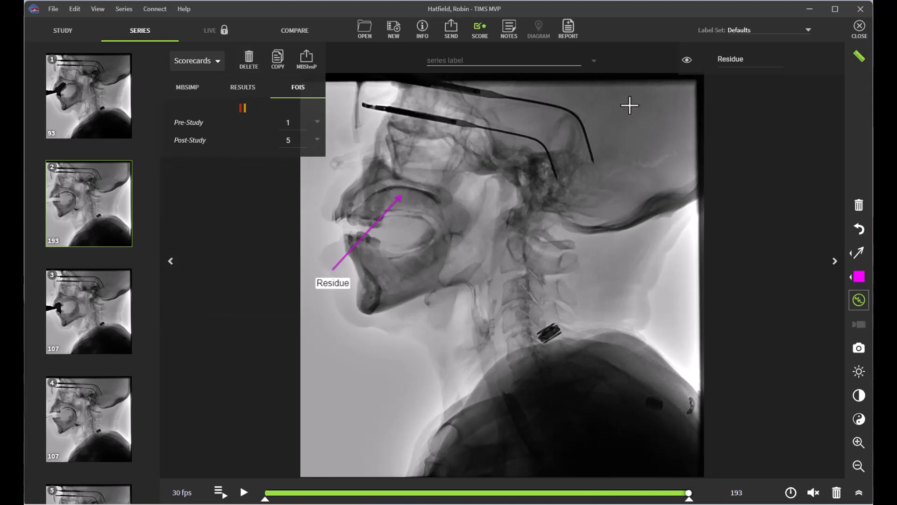
Open the study report and look through the available report templates, keeping MBSS Template 1.
{"action": "left_click", "coordinate": [569, 28]}
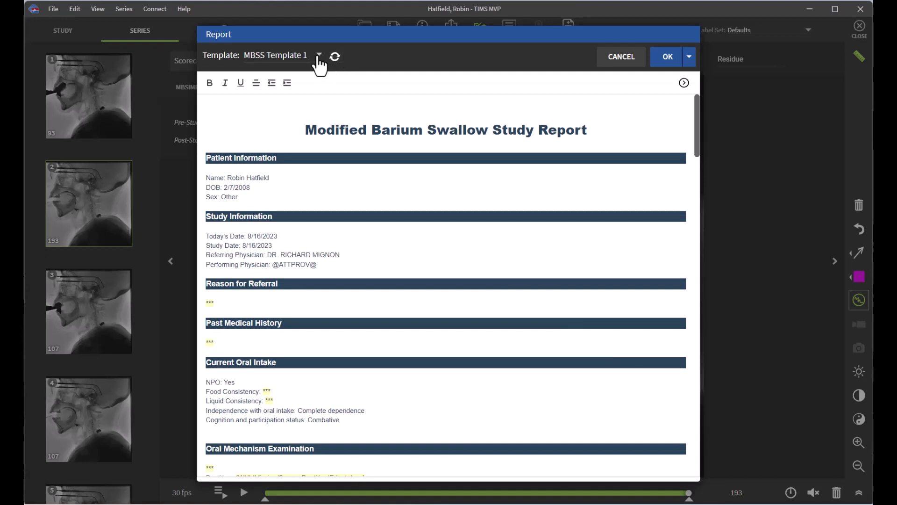
{"action": "left_click", "coordinate": [318, 58]}
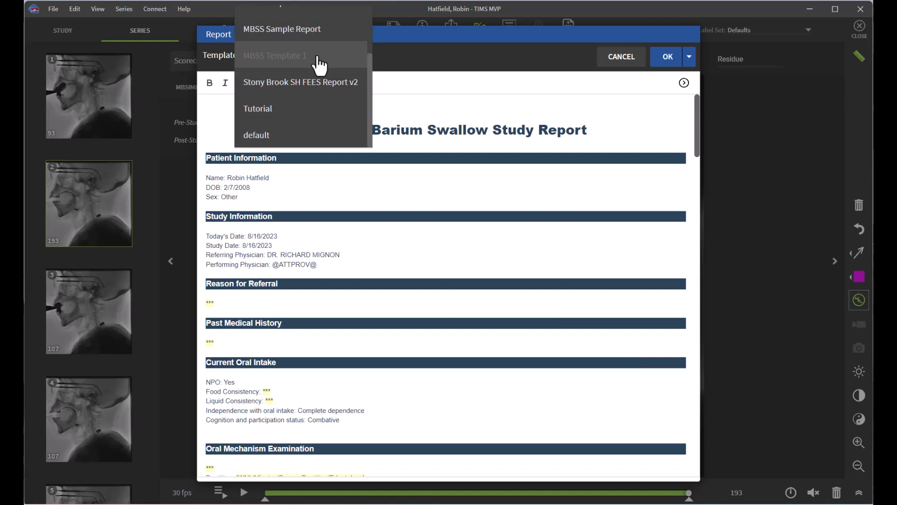
{"action": "scroll", "coordinate": [319, 65], "scroll_direction": "up", "scroll_amount": 3}
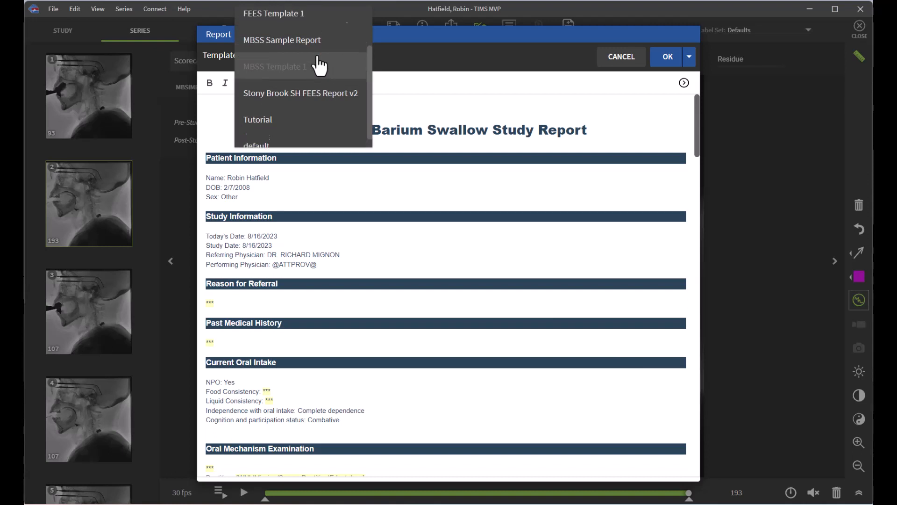
{"action": "left_click", "coordinate": [414, 81]}
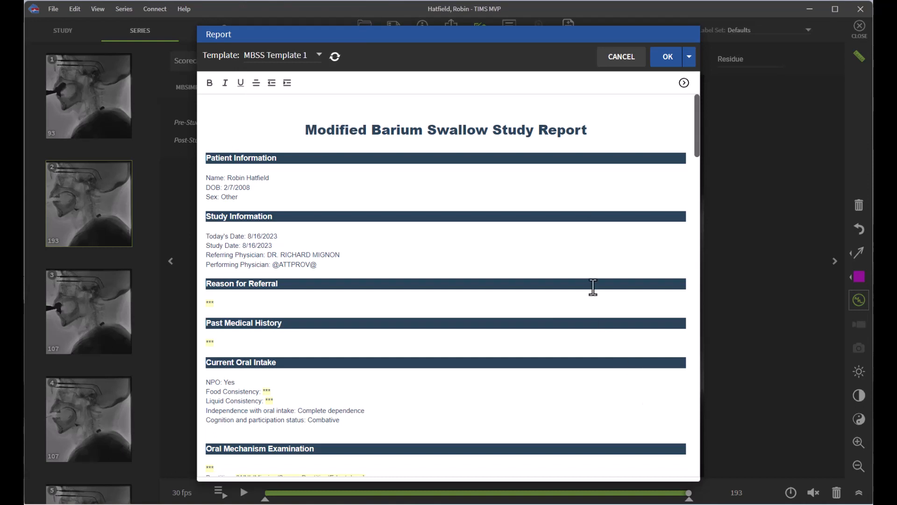
Fill in the Oral Mechanism Examination: Dentition WNL, Dentures Present Upper, Oral Care "Patient is independent in completion", Saliva WNL.
{"action": "scroll", "coordinate": [434, 223], "scroll_direction": "down", "scroll_amount": 3}
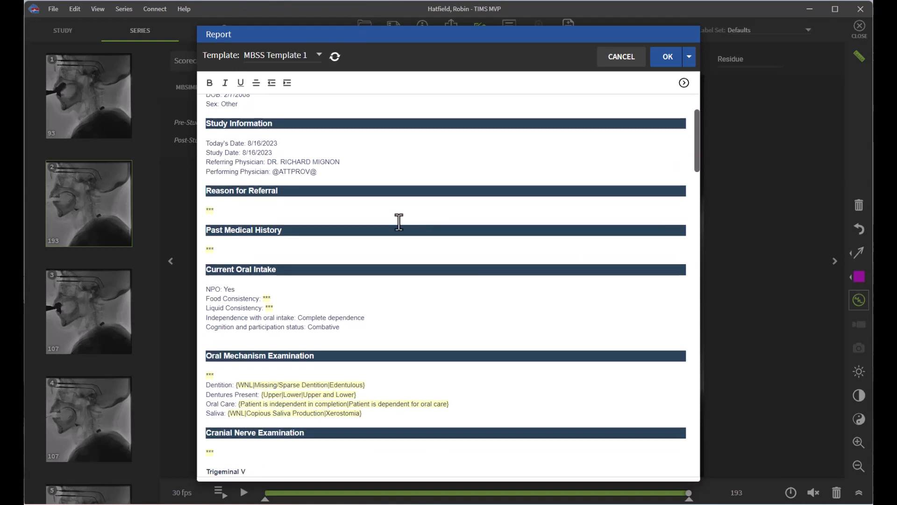
{"action": "scroll", "coordinate": [320, 258], "scroll_direction": "down", "scroll_amount": 6}
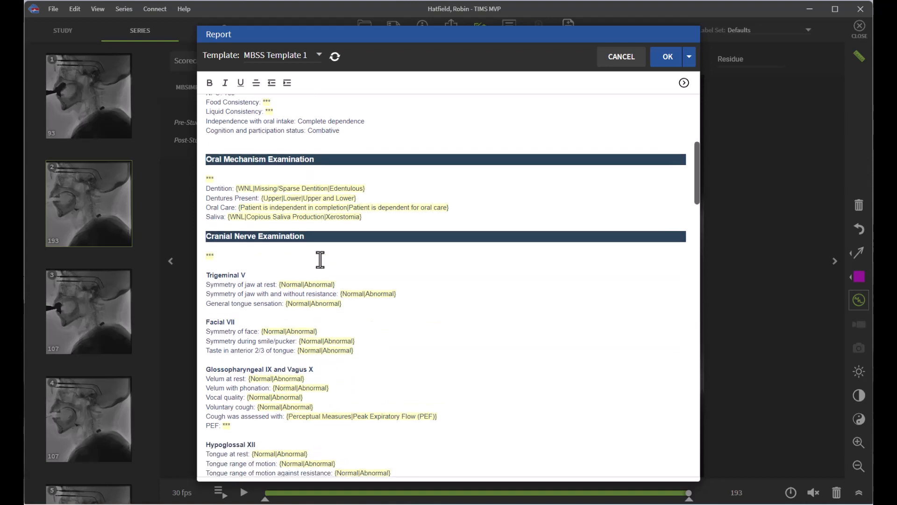
{"action": "left_click", "coordinate": [248, 189]}
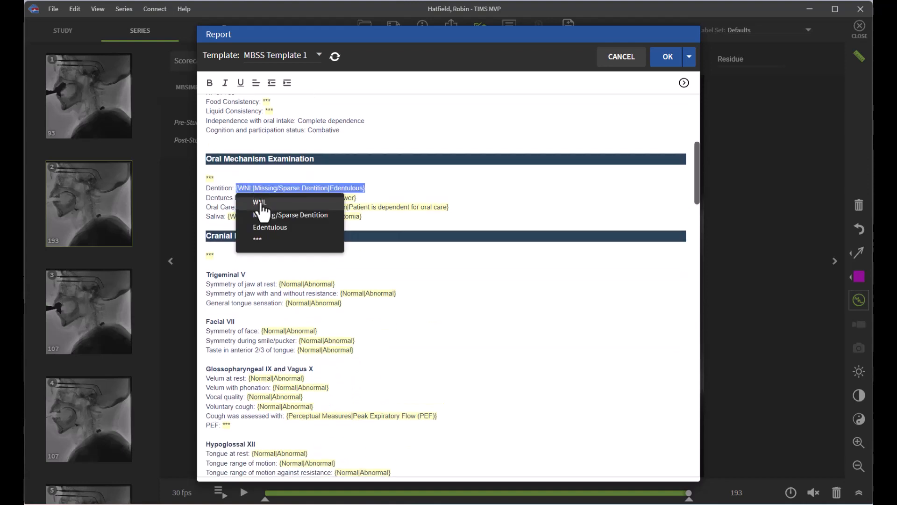
{"action": "left_click", "coordinate": [257, 201]}
{"action": "left_click", "coordinate": [290, 213]}
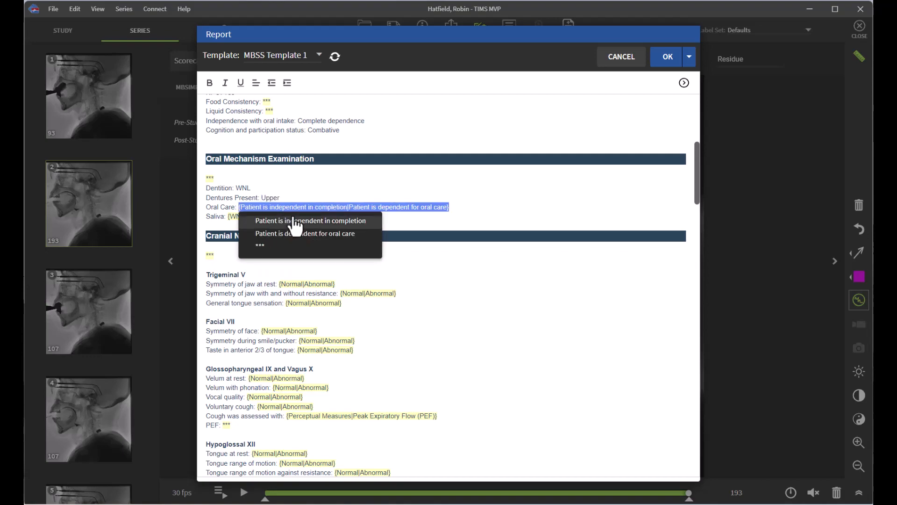
{"action": "left_click", "coordinate": [297, 222]}
{"action": "left_click", "coordinate": [298, 231]}
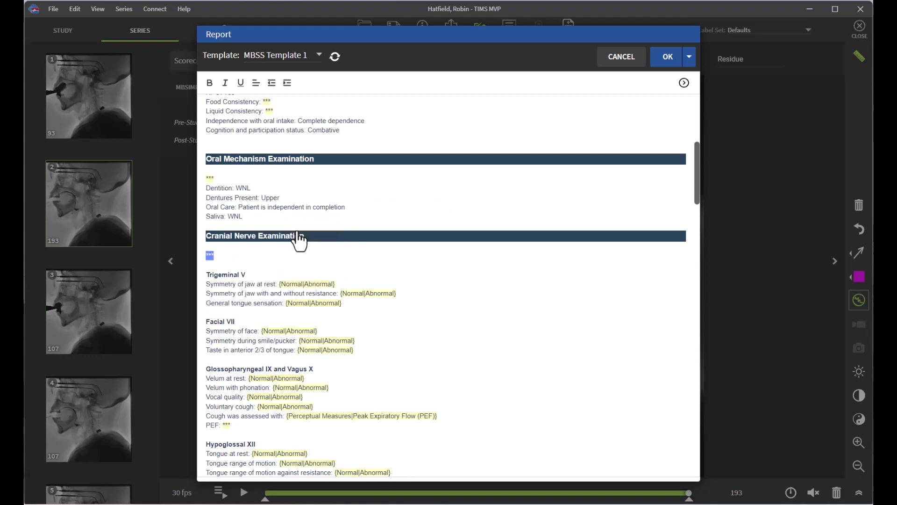
{"action": "scroll", "coordinate": [452, 265], "scroll_direction": "down", "scroll_amount": 12}
{"action": "scroll", "coordinate": [453, 264], "scroll_direction": "down", "scroll_amount": 14}
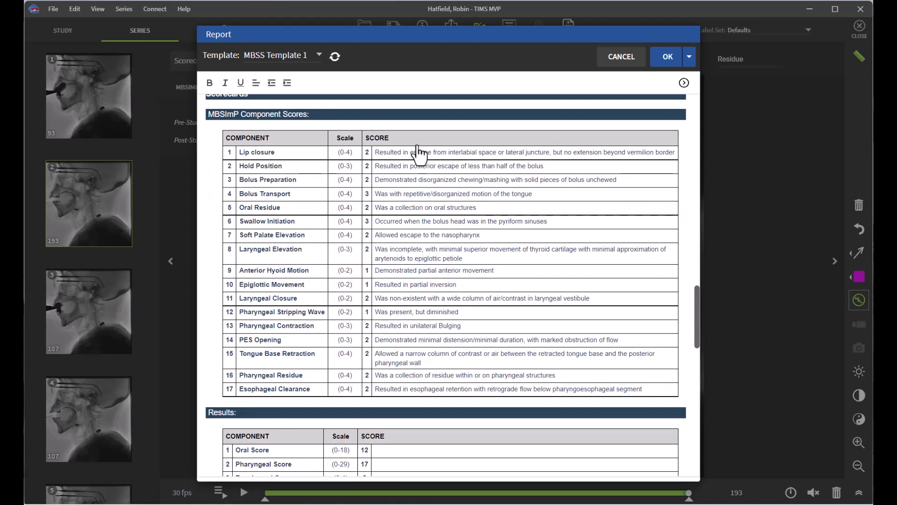
{"action": "scroll", "coordinate": [269, 283], "scroll_direction": "down", "scroll_amount": 4}
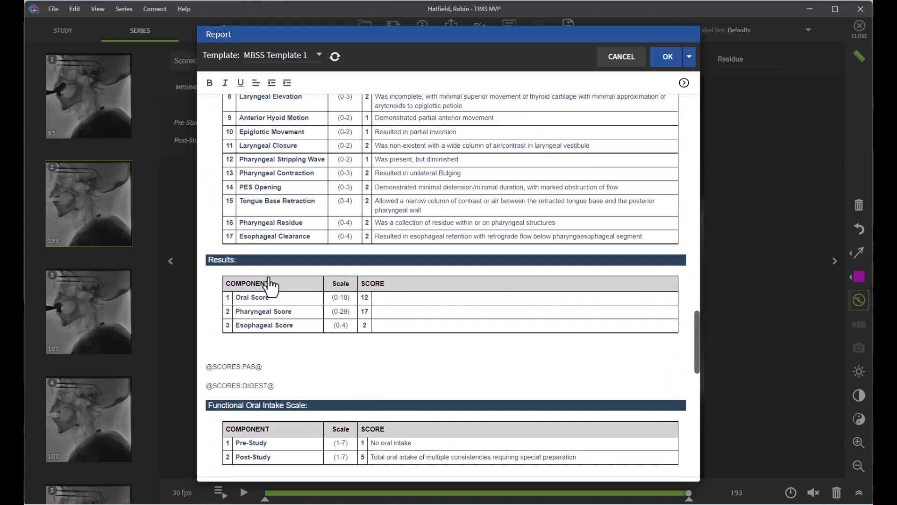
{"action": "scroll", "coordinate": [271, 283], "scroll_direction": "down", "scroll_amount": 4}
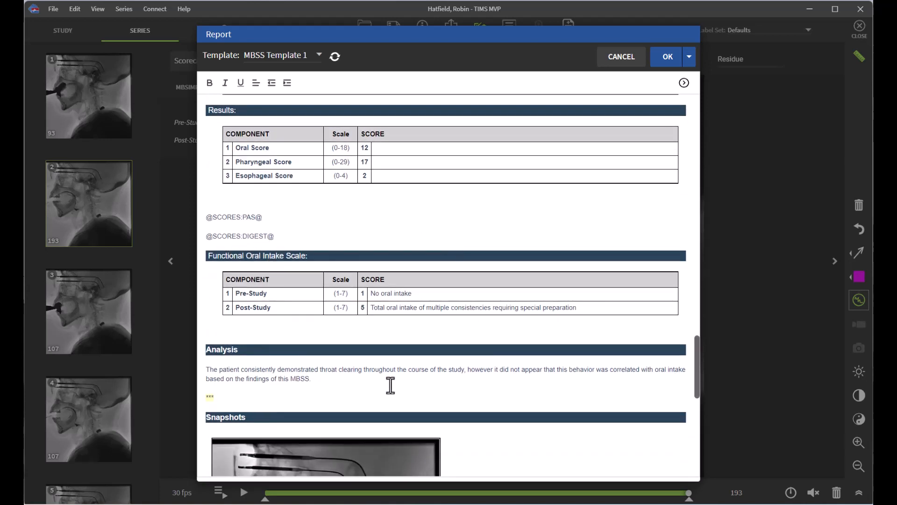
{"action": "left_click_drag", "start_coordinate": [283, 239], "coordinate": [204, 210]}
{"action": "left_click", "coordinate": [285, 233]}
{"action": "scroll", "coordinate": [285, 233], "scroll_direction": "down", "scroll_amount": 2}
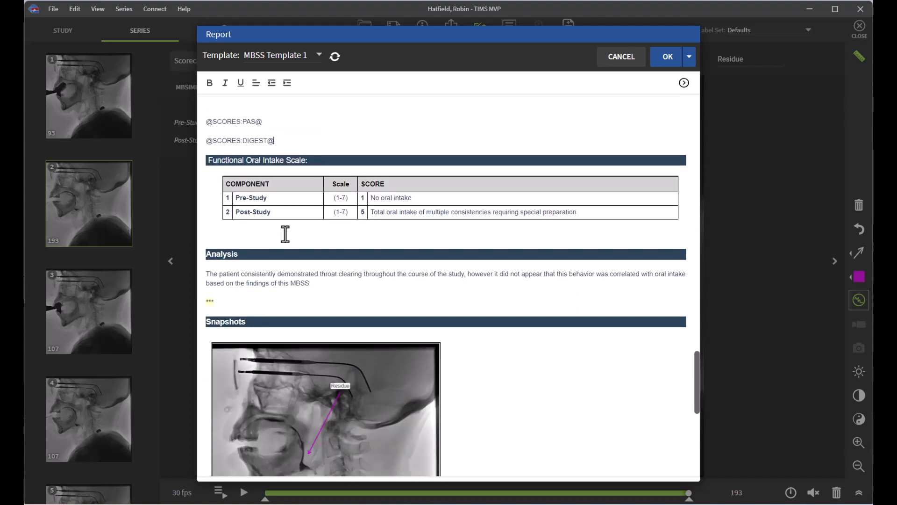
{"action": "left_click_drag", "start_coordinate": [284, 140], "coordinate": [202, 118]}
{"action": "key", "text": "Delete"}
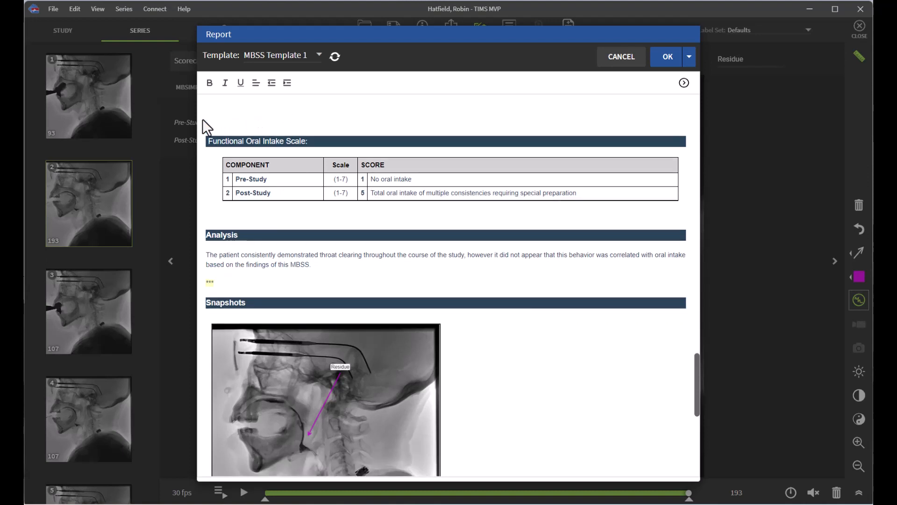
Review the report's Analysis text, Residue snapshot and the Recommendations, Education and Team Update sections, and return to the report's beginning.
{"action": "scroll", "coordinate": [424, 340], "scroll_direction": "down", "scroll_amount": 2}
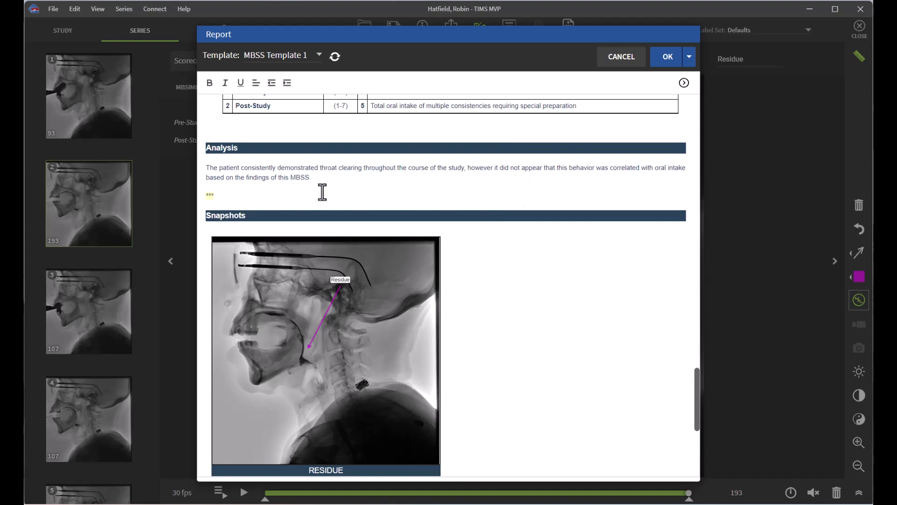
{"action": "left_click_drag", "start_coordinate": [321, 186], "coordinate": [196, 165]}
{"action": "left_click", "coordinate": [369, 181]}
{"action": "scroll", "coordinate": [369, 180], "scroll_direction": "down", "scroll_amount": 3}
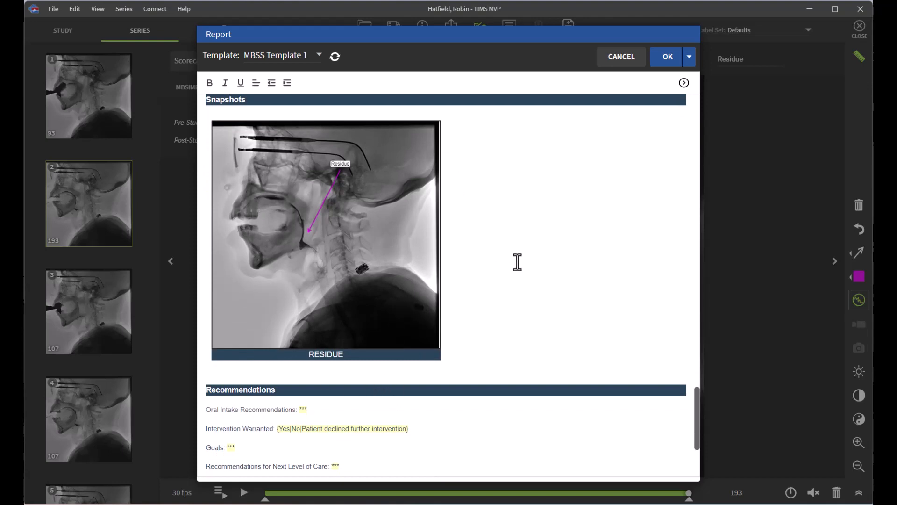
{"action": "scroll", "coordinate": [517, 261], "scroll_direction": "down", "scroll_amount": 2}
{"action": "scroll", "coordinate": [517, 262], "scroll_direction": "down", "scroll_amount": 1}
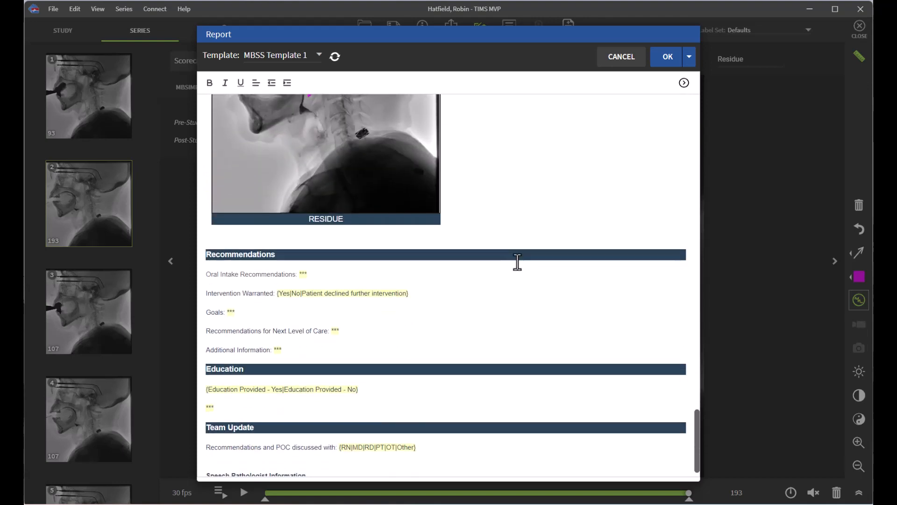
{"action": "scroll", "coordinate": [518, 262], "scroll_direction": "up", "scroll_amount": 20}
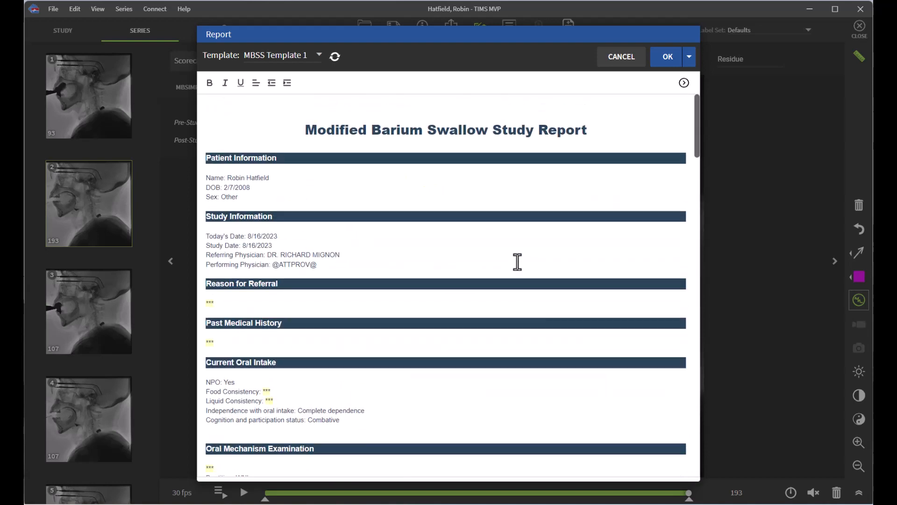